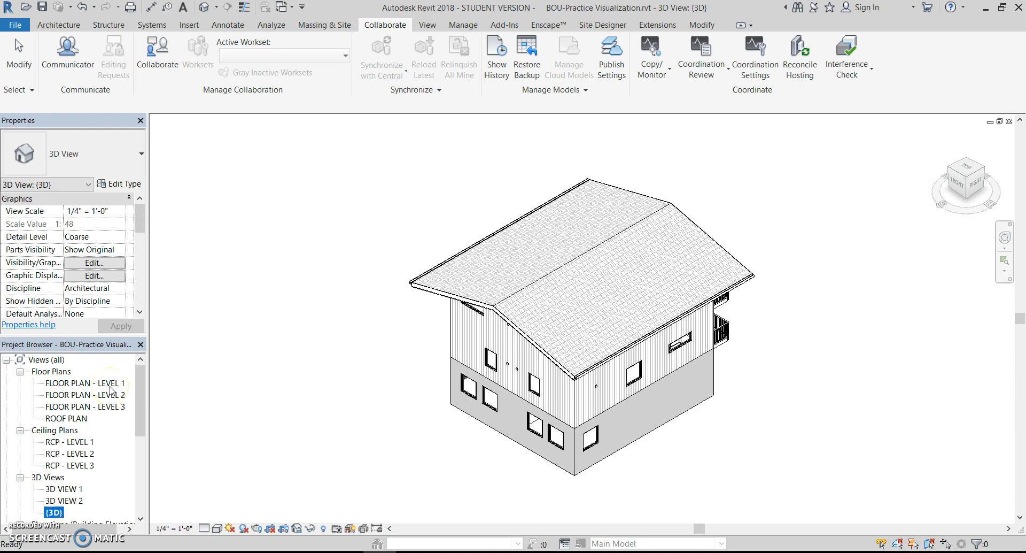
Open the Level 1 floor plan and place a perspective camera outside the building's upper-right corner, aimed at the central stairs.
scroll(393, 336, "down", 2)
middle_click_drag(607, 244, 596, 278)
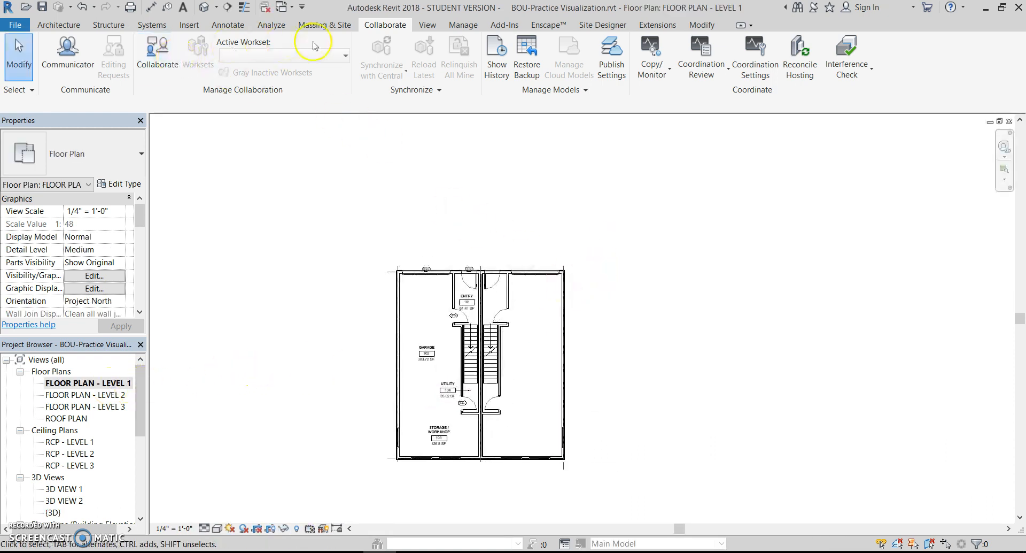
left_click(420, 27)
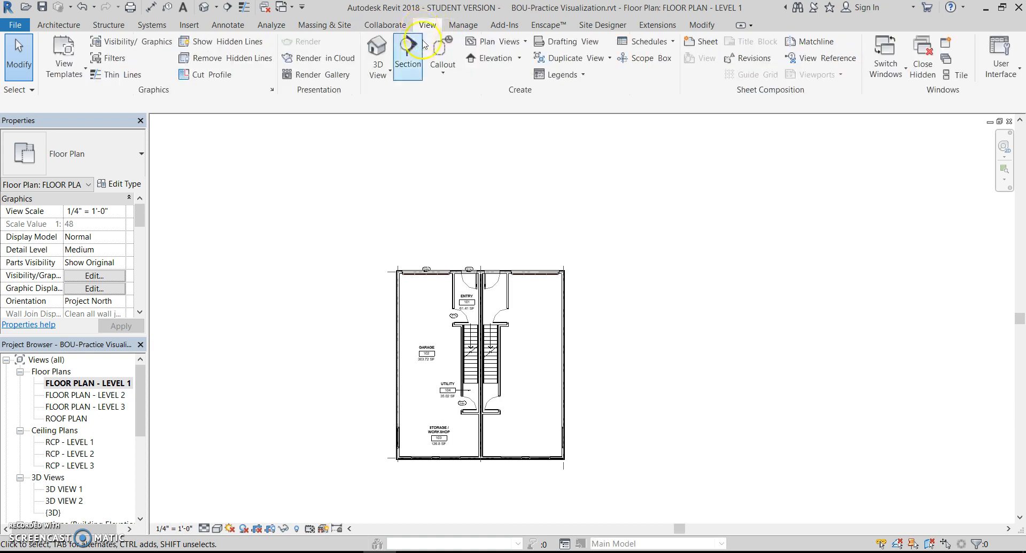
left_click(377, 68)
left_click(387, 124)
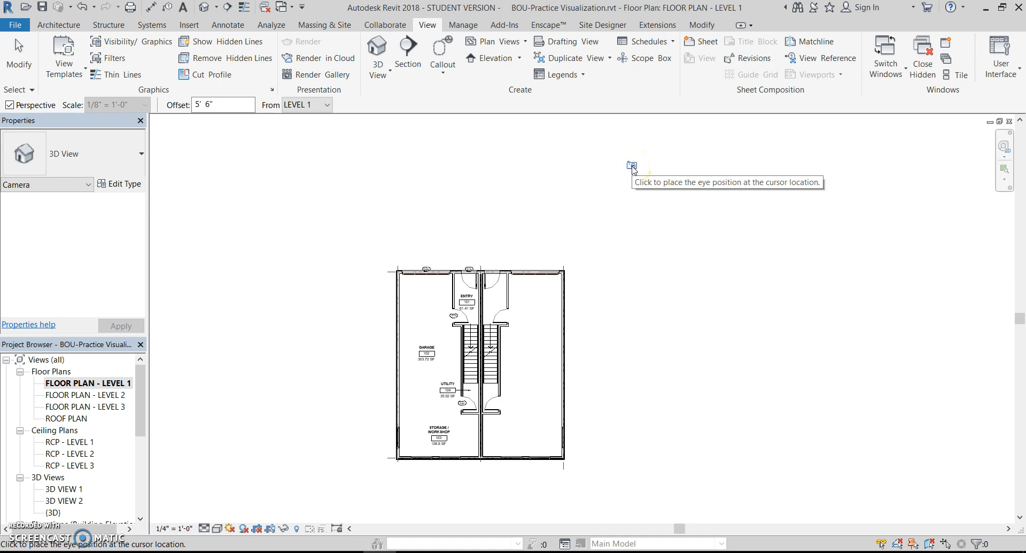
left_click(632, 167)
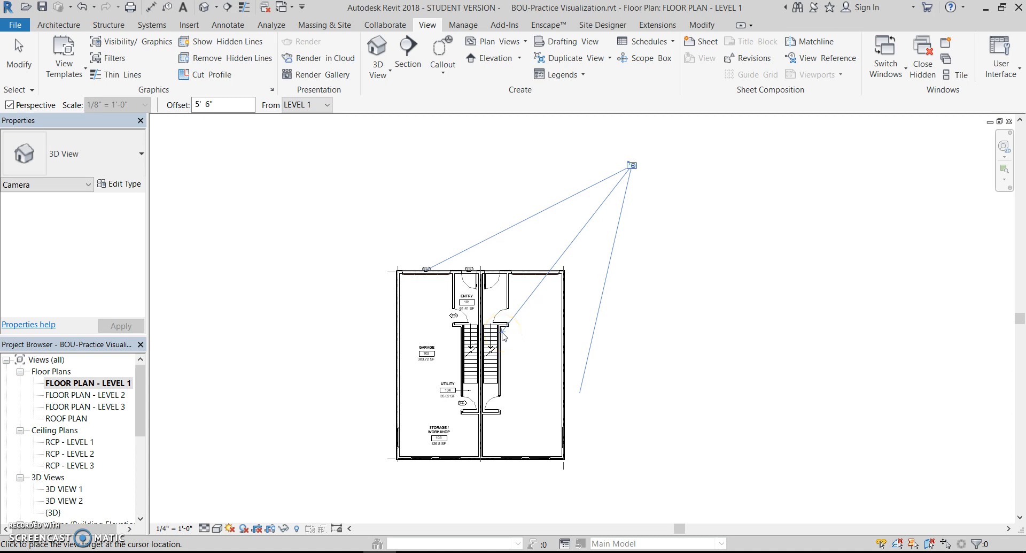
left_click(503, 335)
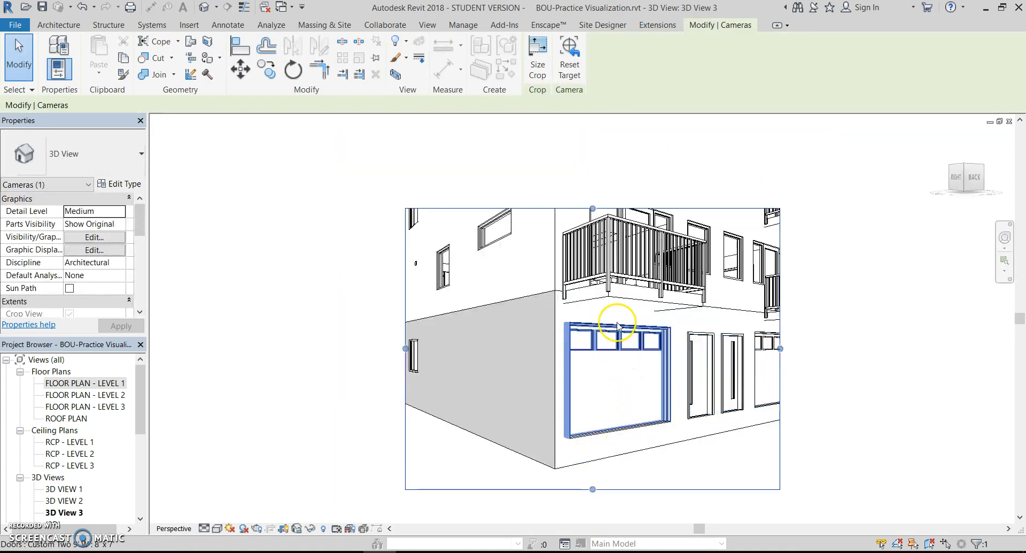
Enlarge the camera view's crop region on the sides and vertically to frame the whole building, including its roof.
left_click_drag(406, 348, 351, 348)
middle_click_drag(527, 348, 431, 372)
scroll(431, 371, "down", 2)
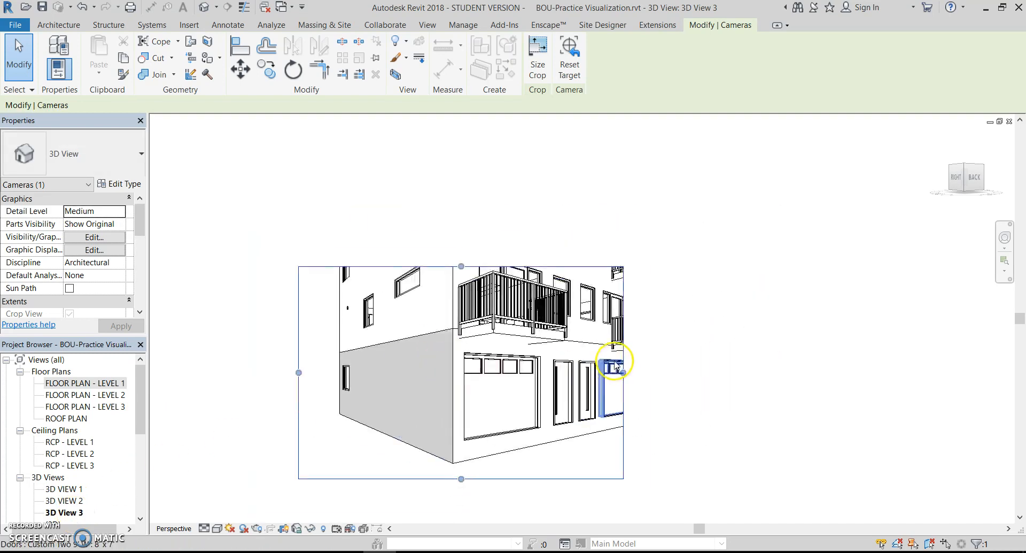
left_click_drag(624, 372, 686, 375)
left_click_drag(502, 278, 505, 134)
left_click_drag(476, 230, 476, 144)
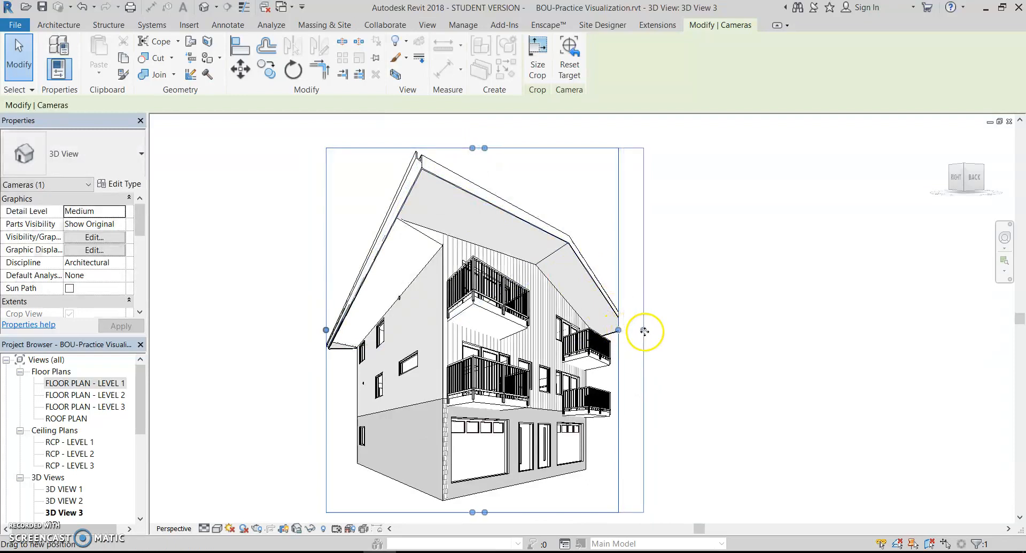
left_click_drag(326, 330, 304, 328)
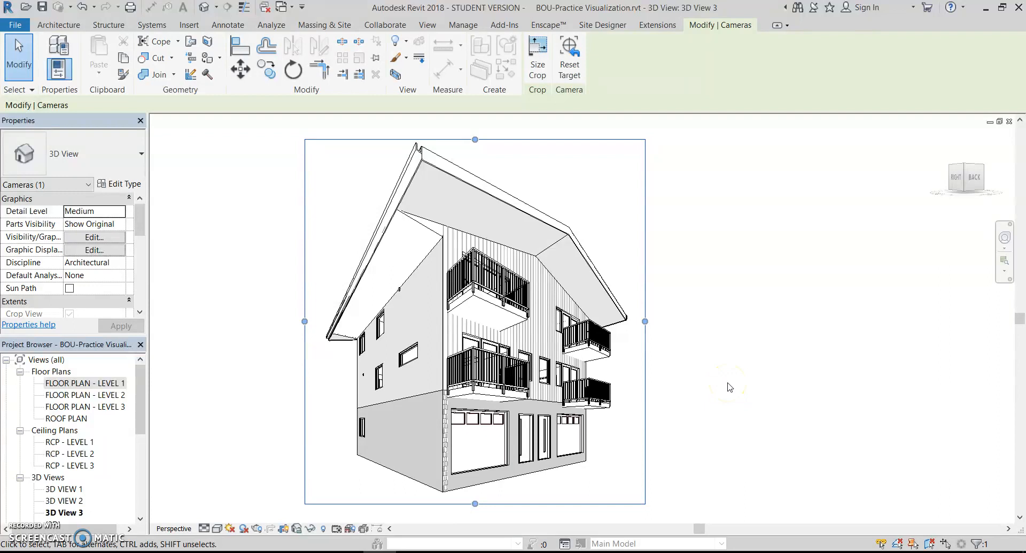
Set the camera view's far clip offset to 30'.
left_click_drag(141, 220, 139, 244)
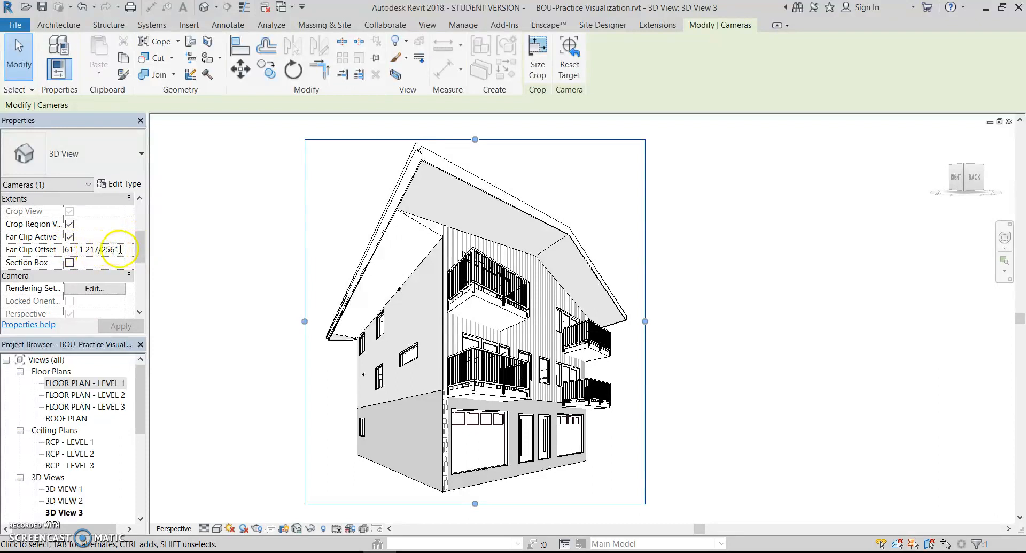
left_click_drag(121, 249, 66, 252)
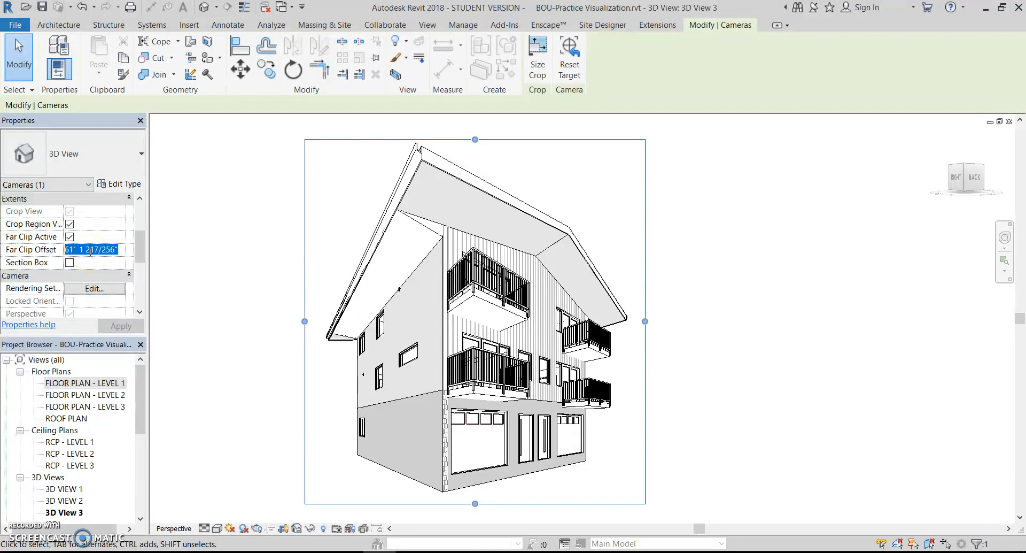
type("30")
key("Return")
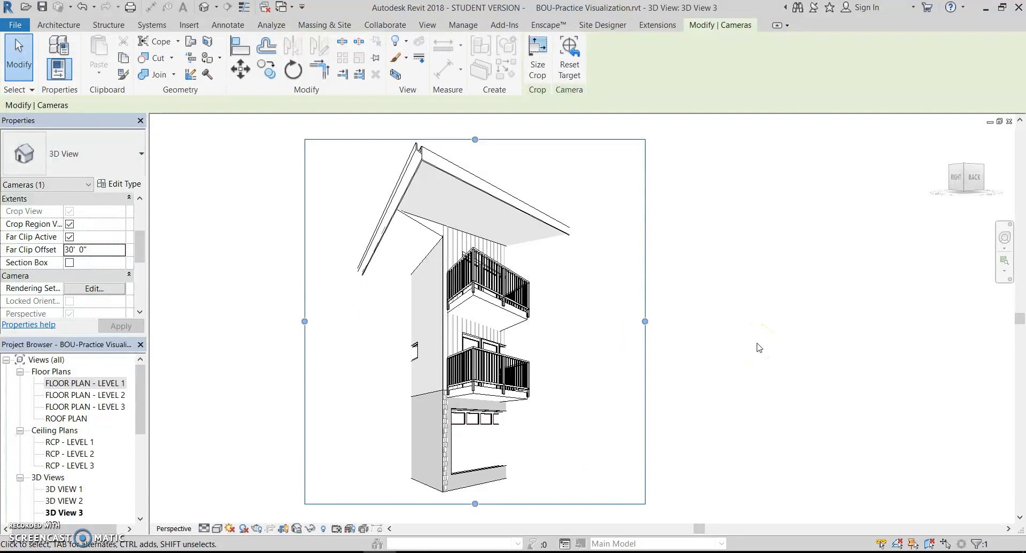
Set the far clip offset to 40' and turn far clipping off for the camera view.
type("40")
key("Return")
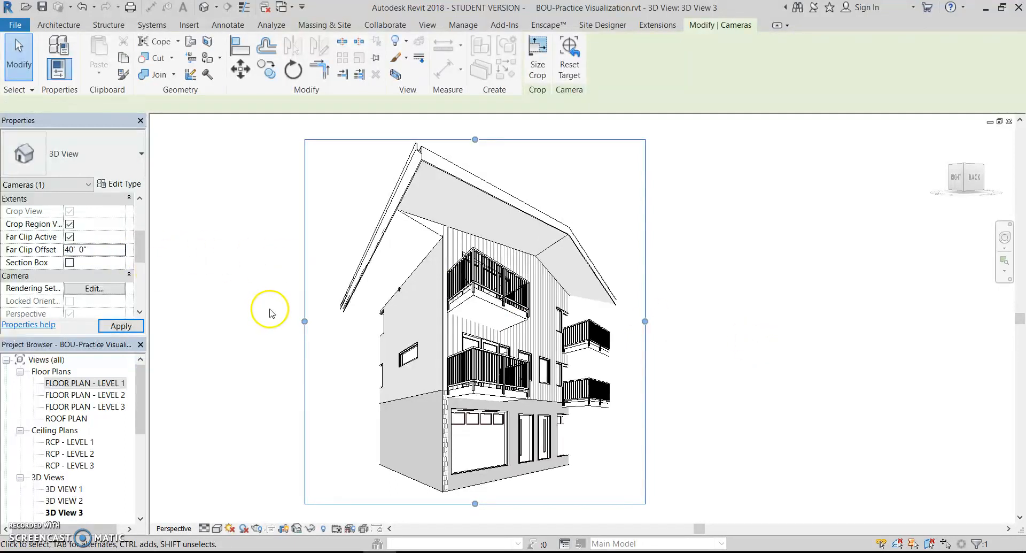
left_click(69, 238)
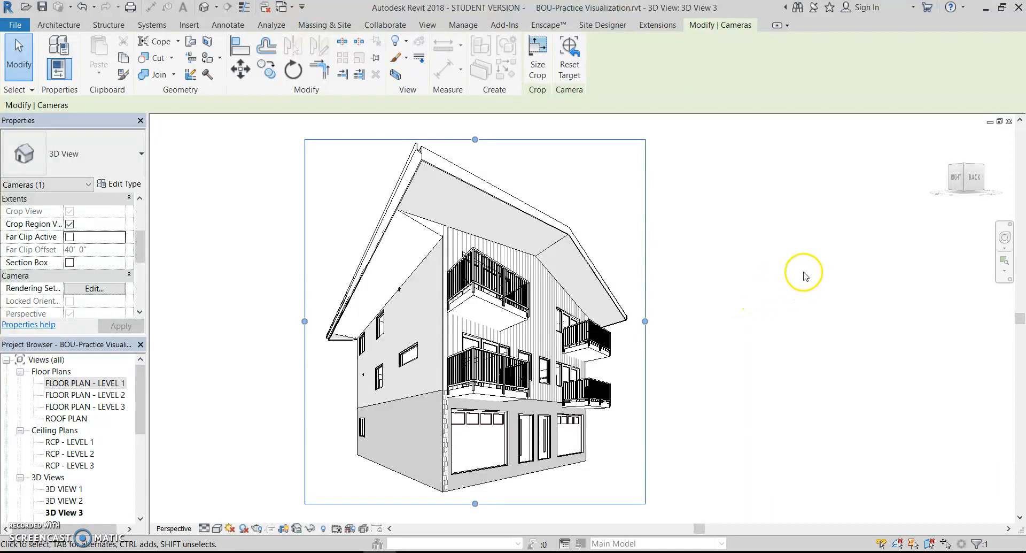
Walk the camera backward from the building with the steering wheel and slightly readjust its aim.
left_click(1005, 238)
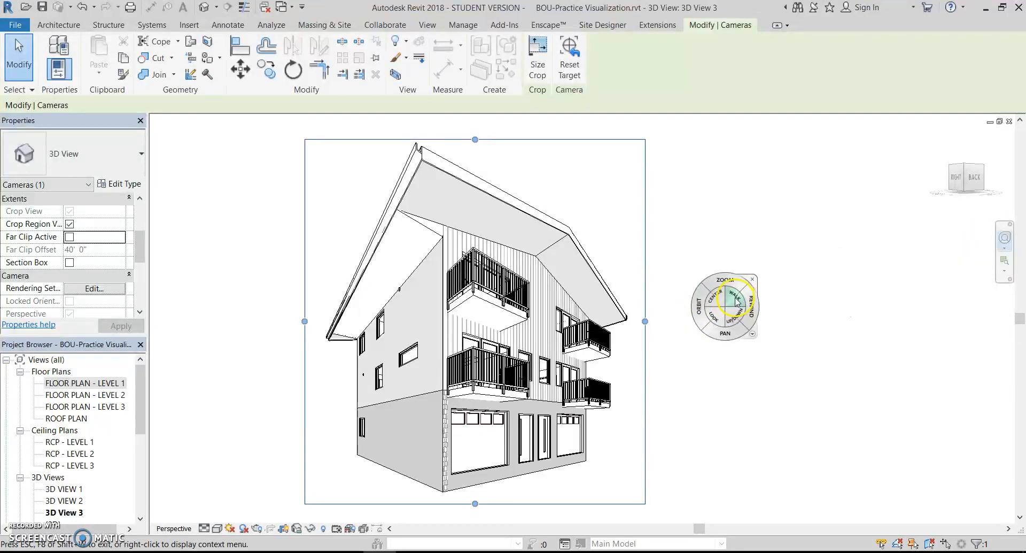
left_click_drag(738, 298, 586, 477)
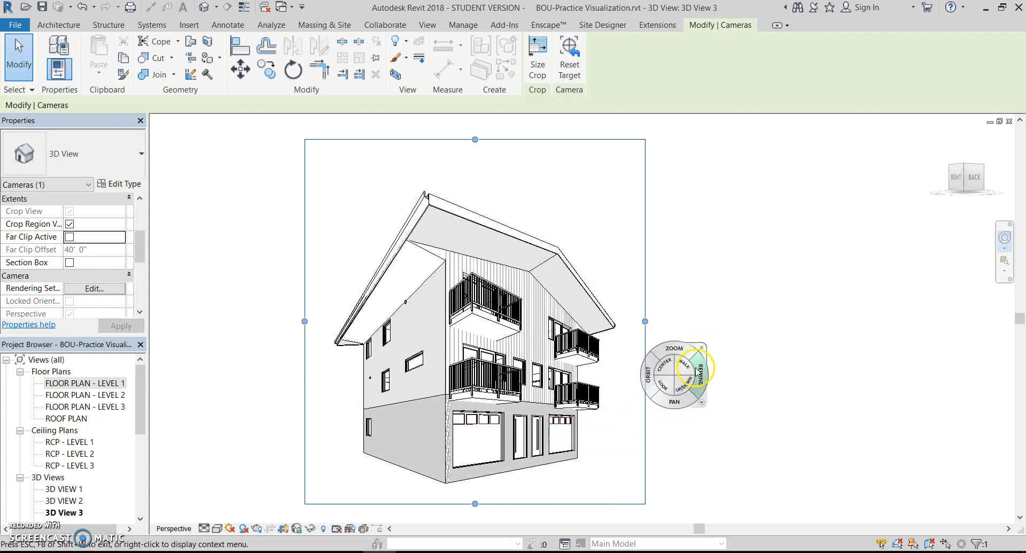
left_click_drag(669, 384, 676, 398)
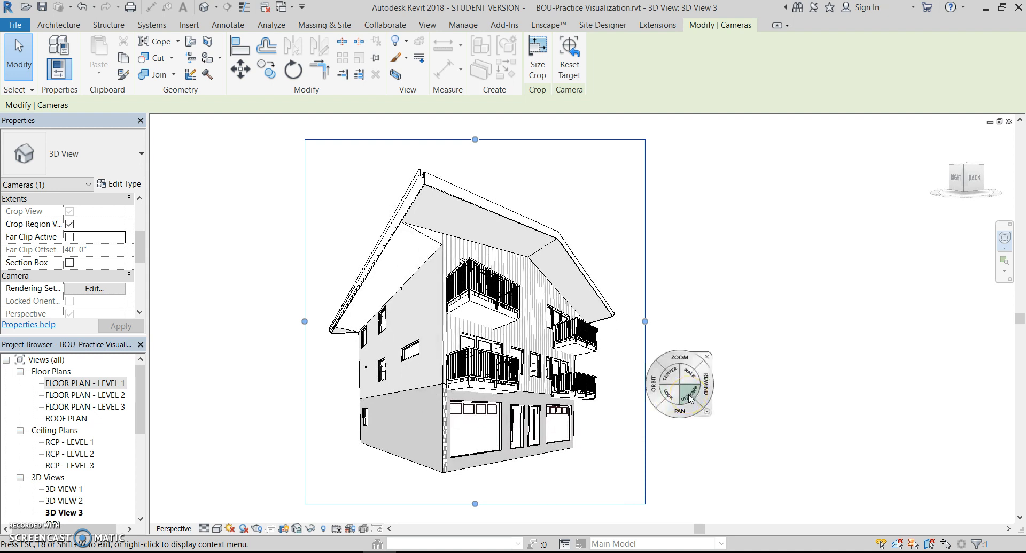
Try raising the camera with the steering wheel's Up/Down tool, rewind that move and dismiss the wheel.
left_click_drag(690, 396, 668, 155)
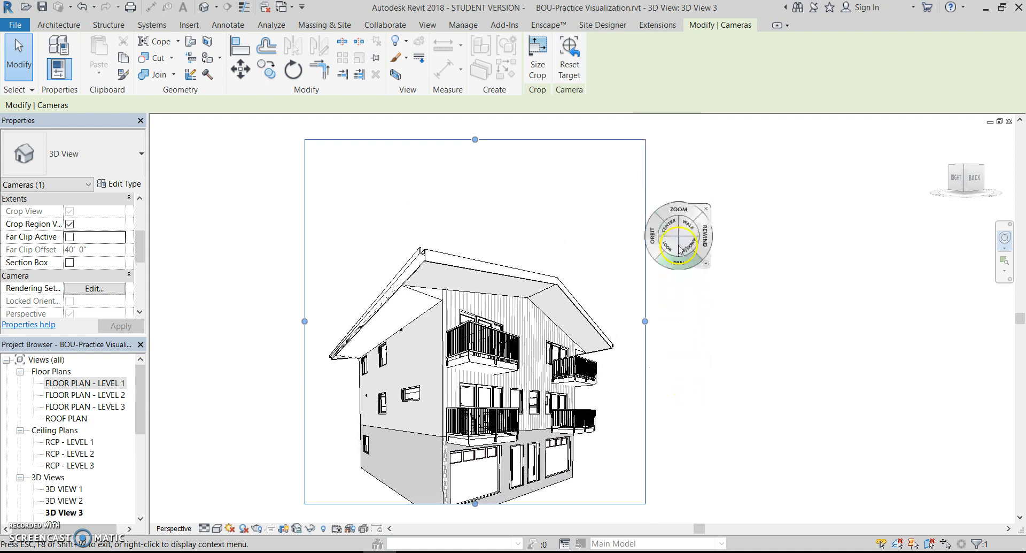
left_click_drag(722, 368, 686, 368)
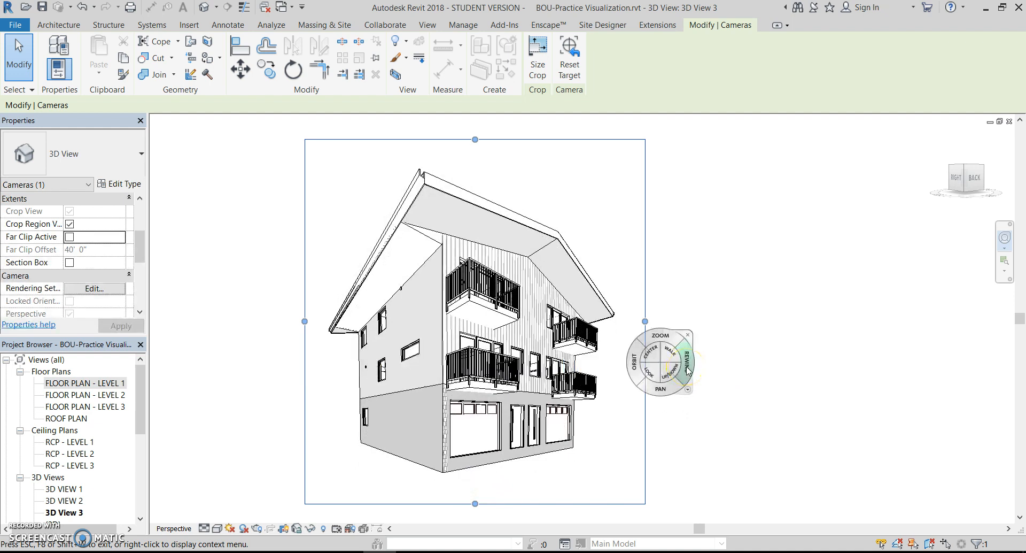
left_click(688, 334)
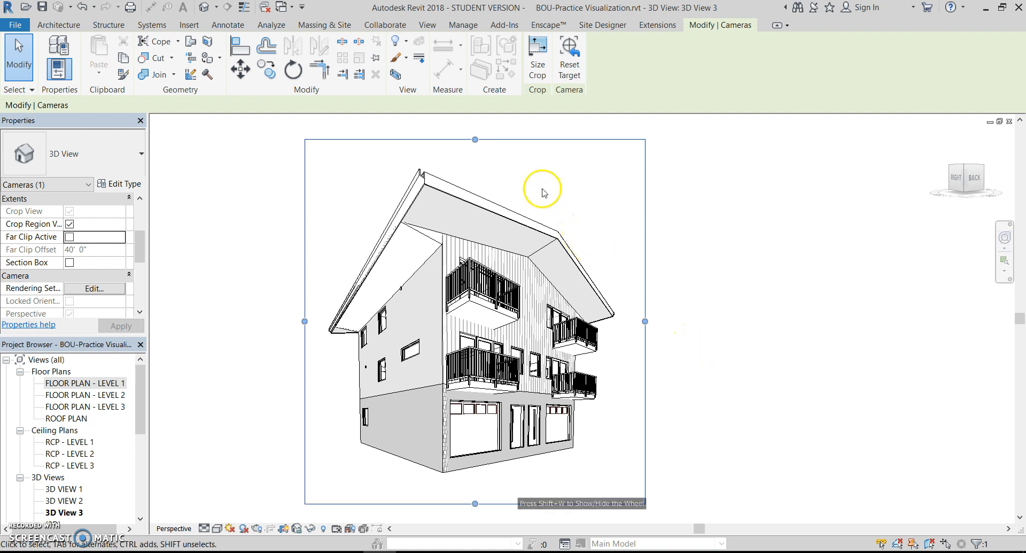
Tighten the upper and lower edges of the crop region around the building.
left_click_drag(474, 140, 475, 161)
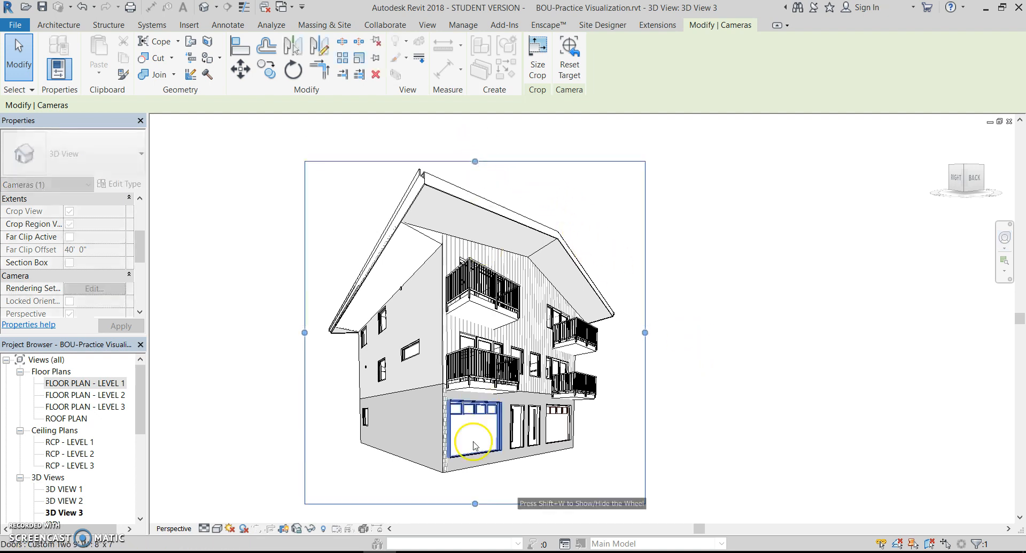
left_click_drag(475, 503, 475, 487)
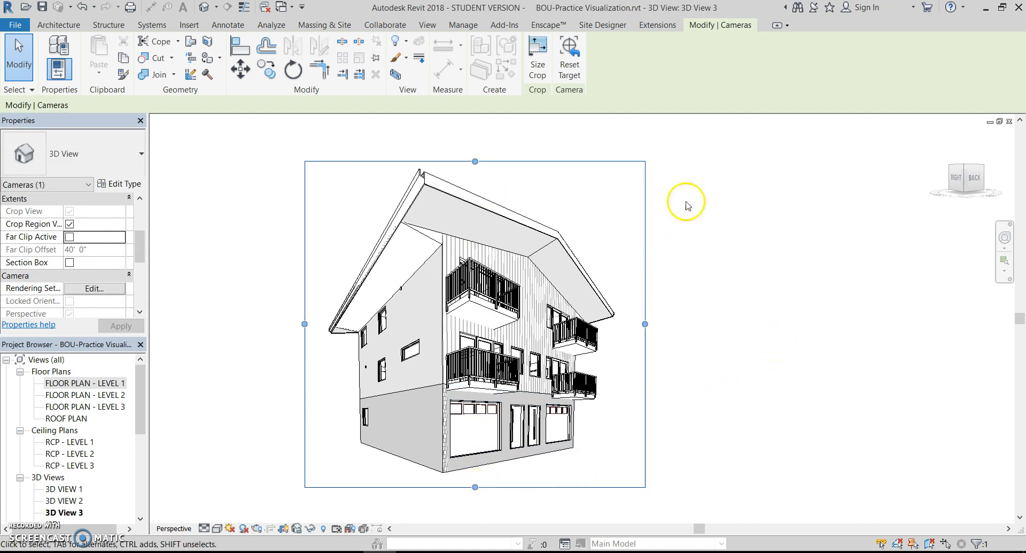
Try a 4" by 4" crop region size with the Field of view option, and undo it.
left_click(537, 60)
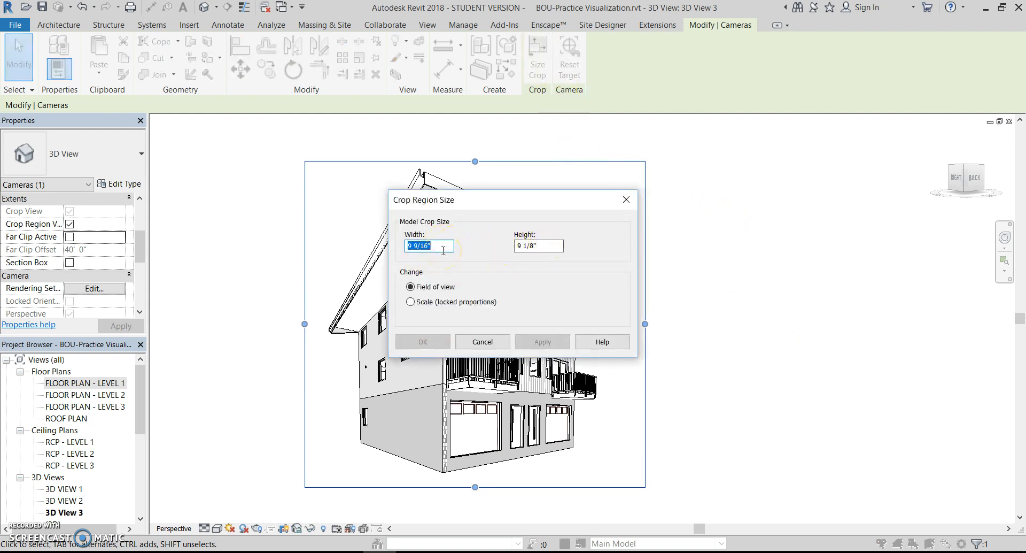
type("4")
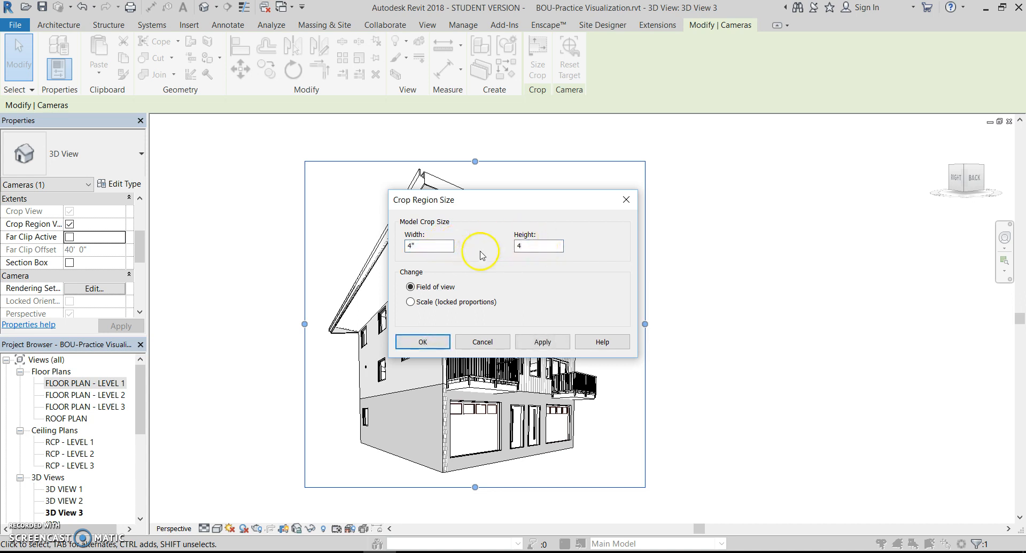
left_click(421, 342)
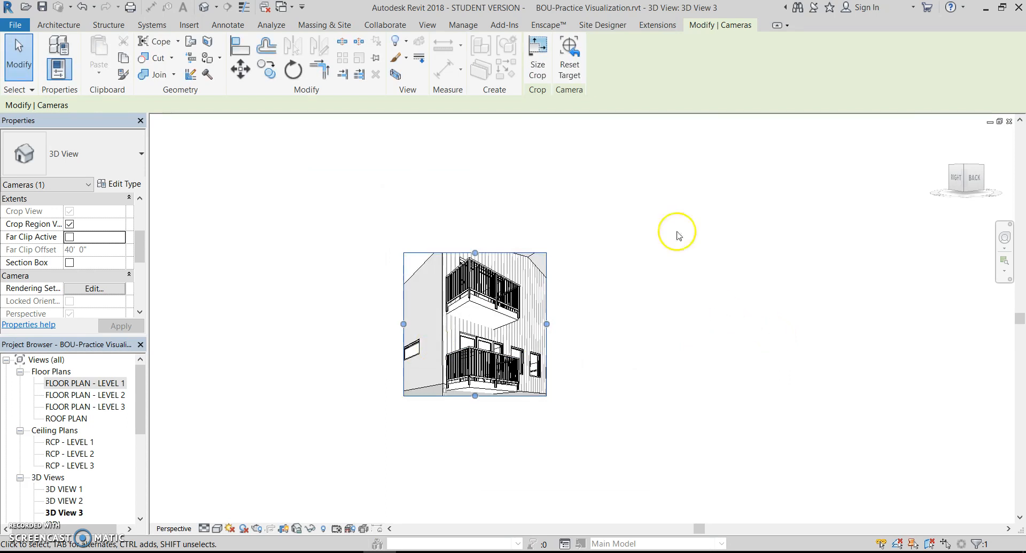
left_click(80, 8)
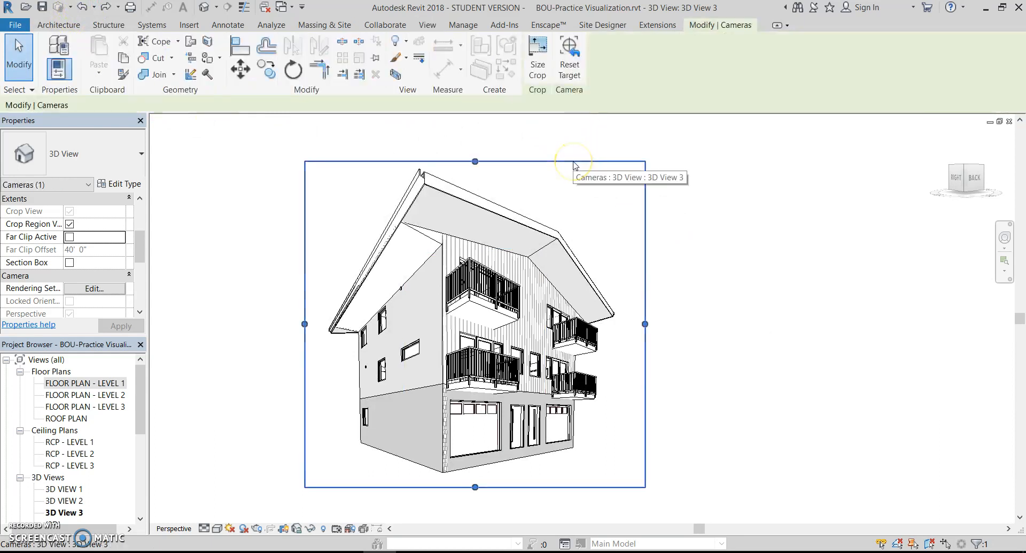
Resize the crop region to a width of 8" using Scale (locked proportions), and deselect the camera.
left_click(539, 63)
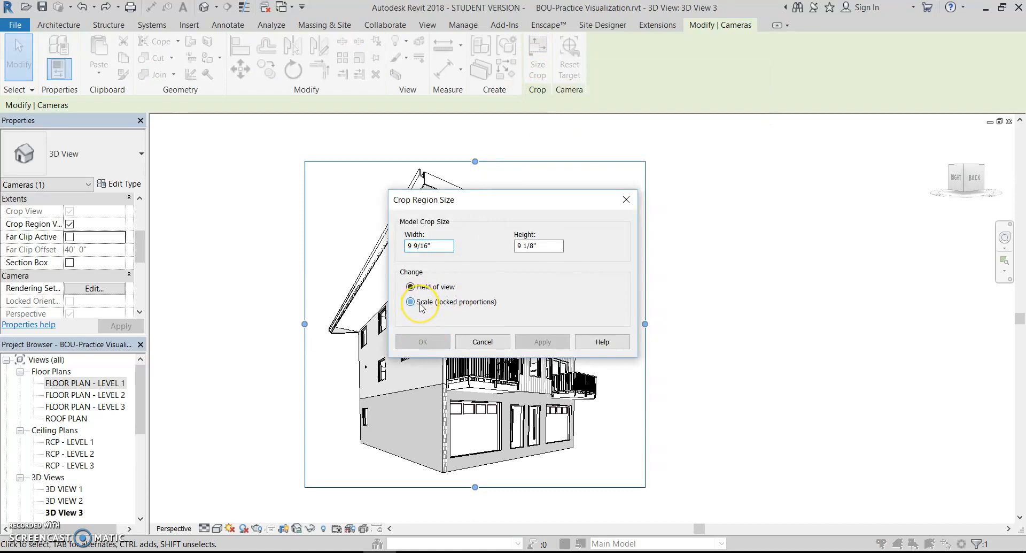
left_click_drag(442, 246, 339, 246)
type("8")
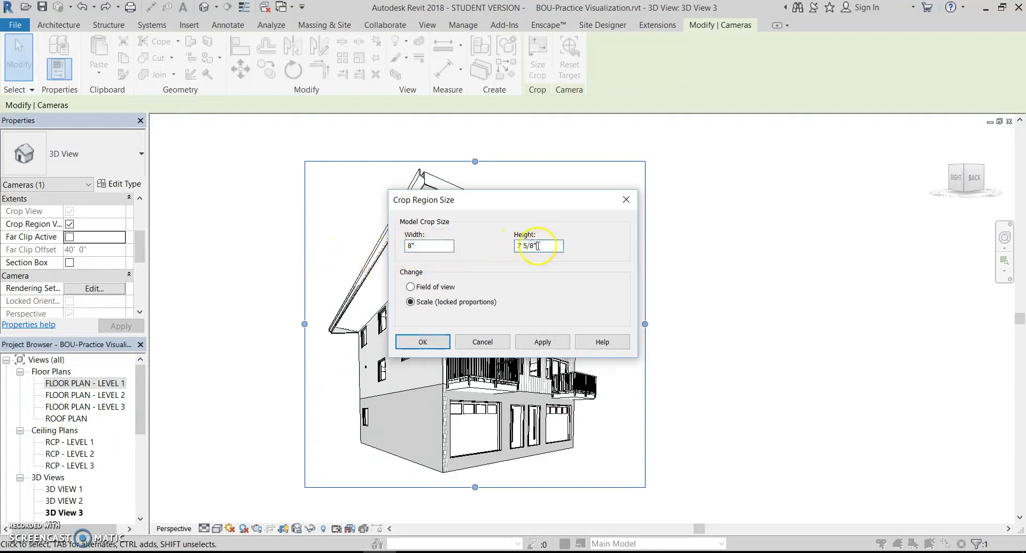
left_click(422, 341)
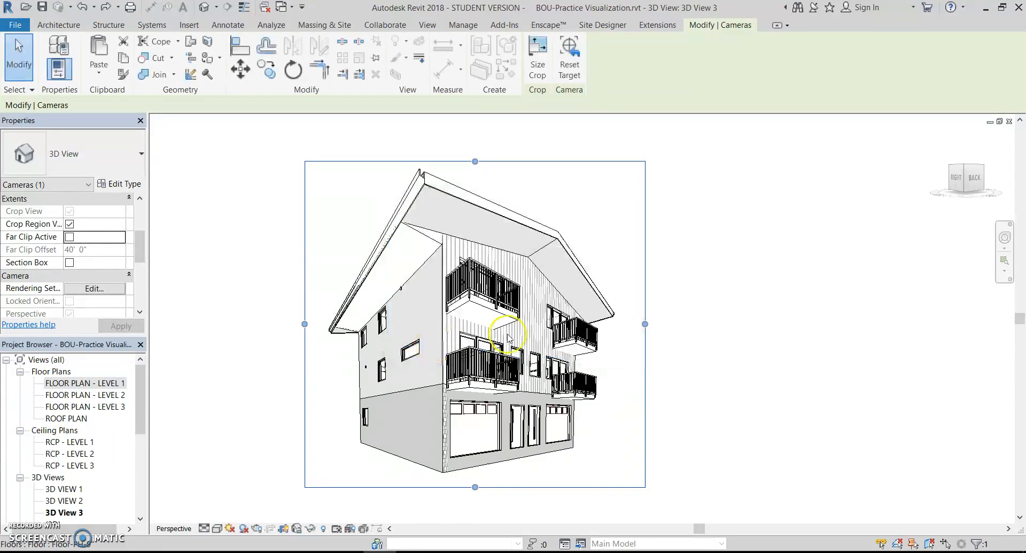
left_click(696, 279)
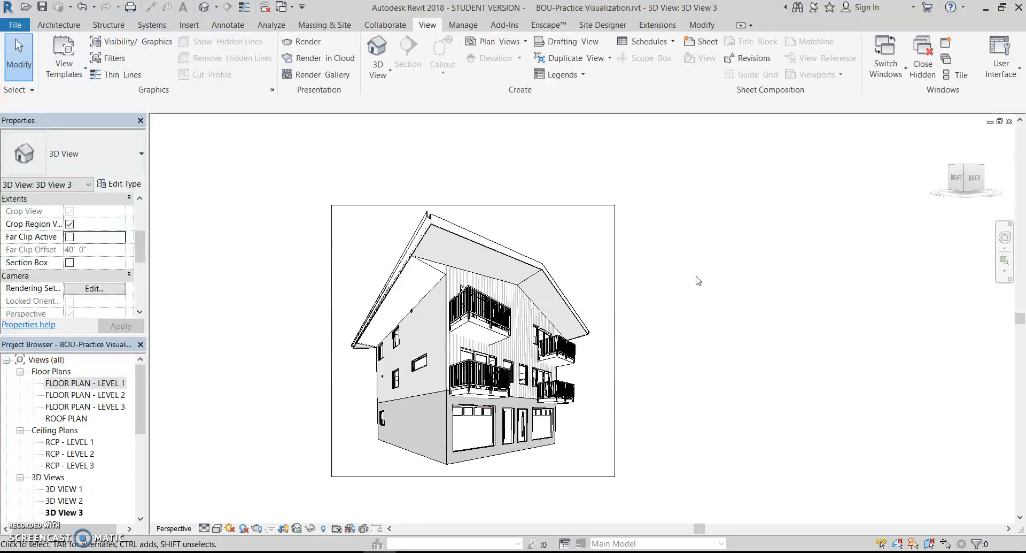
Save the camera view's orientation and lock the view.
scroll(696, 294, "up", 2)
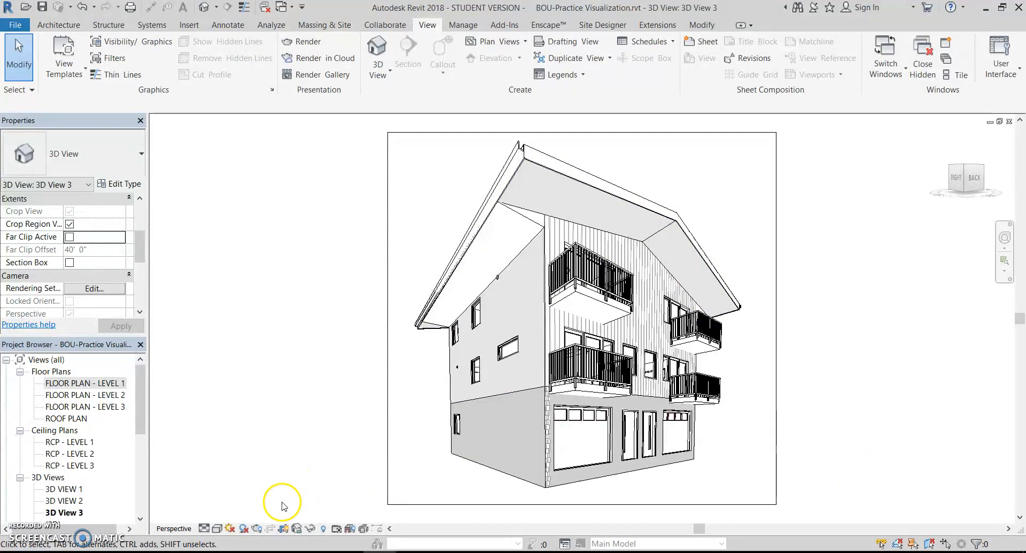
left_click(297, 528)
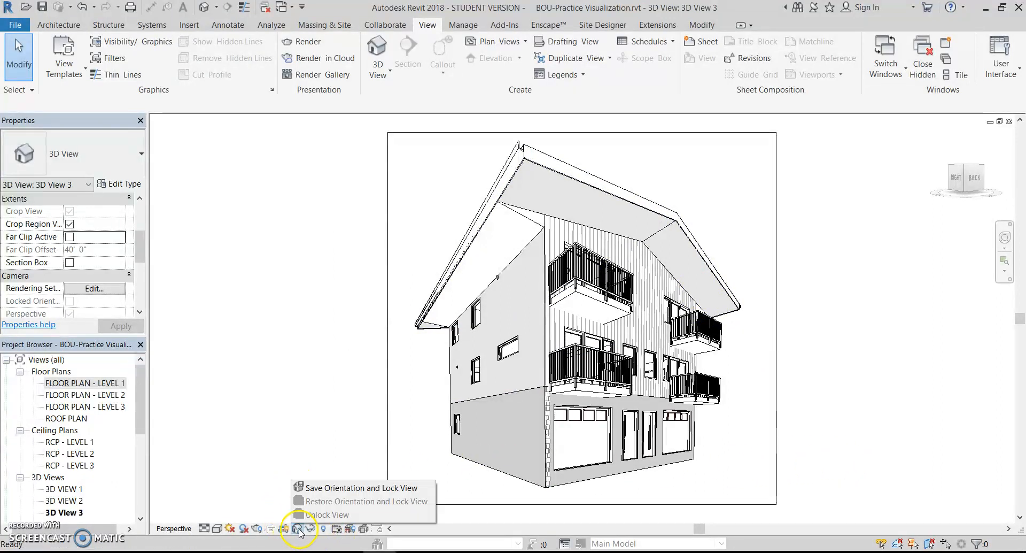
left_click(323, 489)
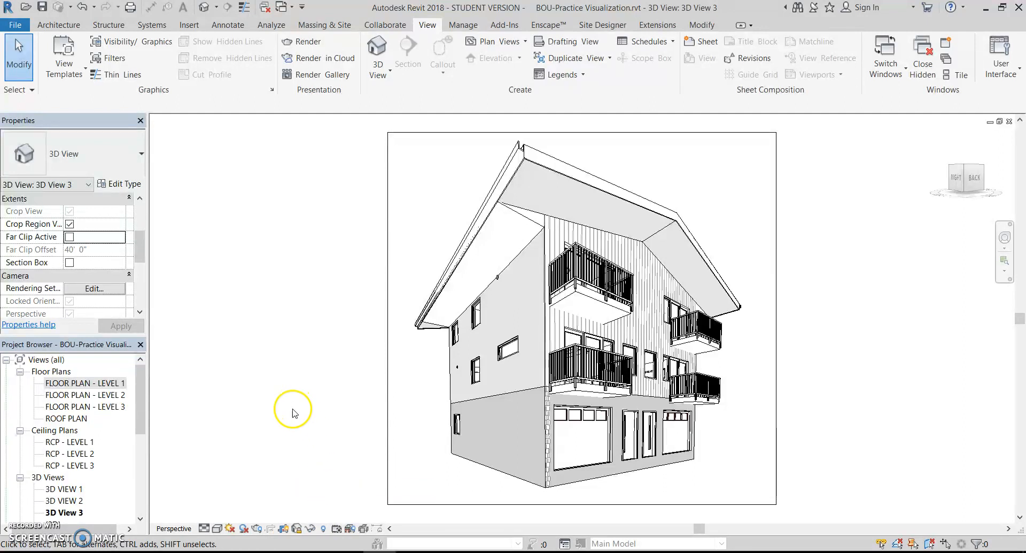
Set the camera view's silhouettes to Wide Lines in the graphic display options and apply the change.
scroll(409, 345, "up", 5)
scroll(449, 355, "down", 4)
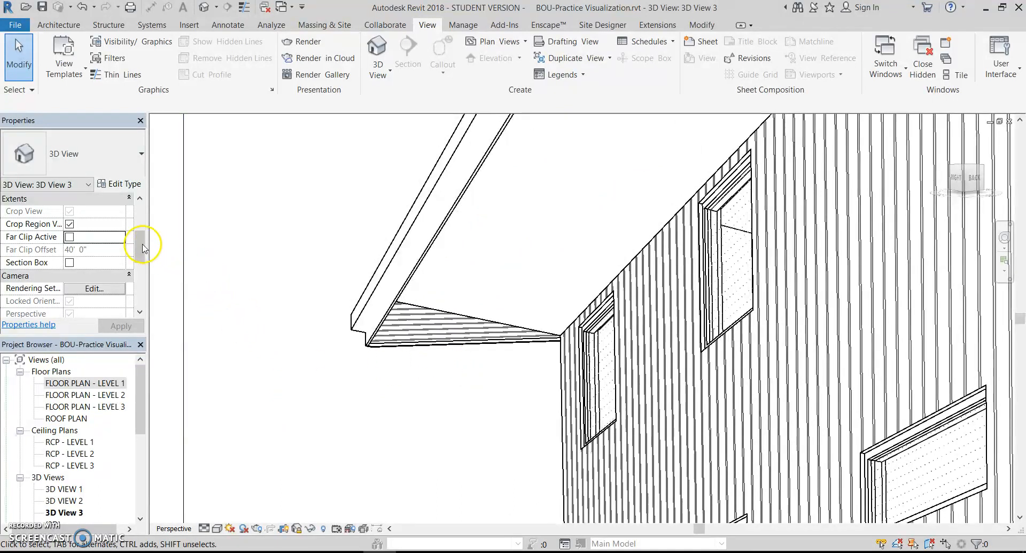
left_click_drag(142, 238, 138, 206)
left_click(93, 250)
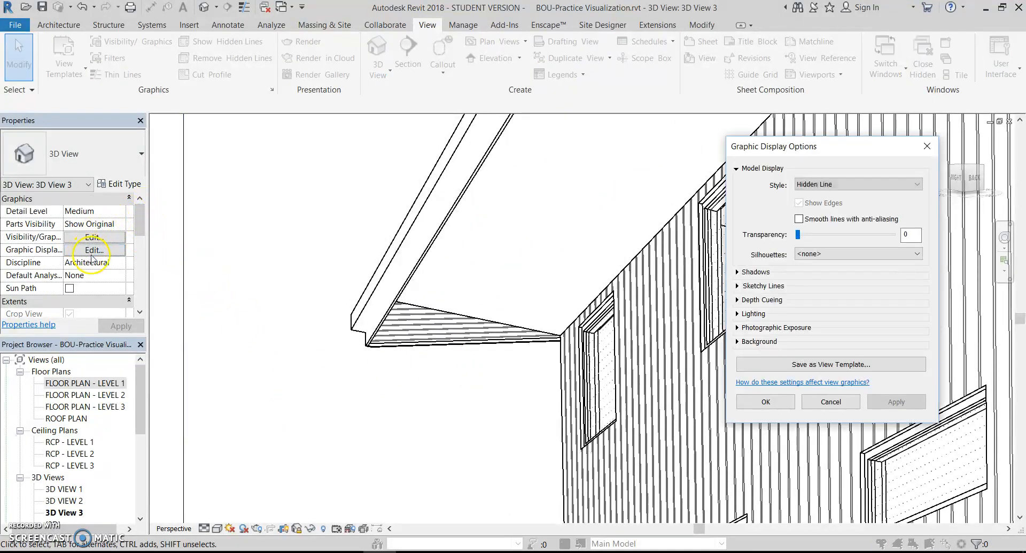
left_click(842, 257)
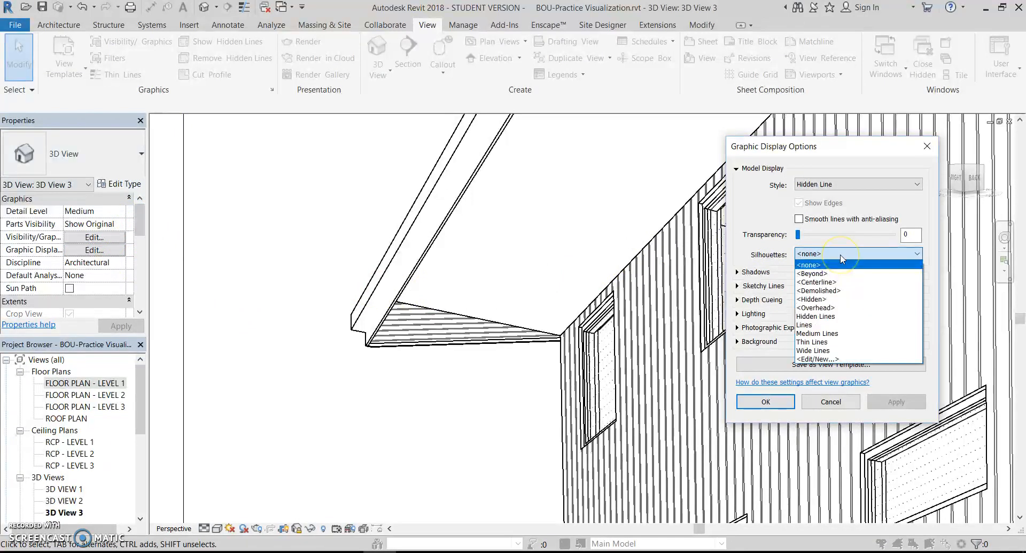
left_click(833, 350)
left_click(908, 403)
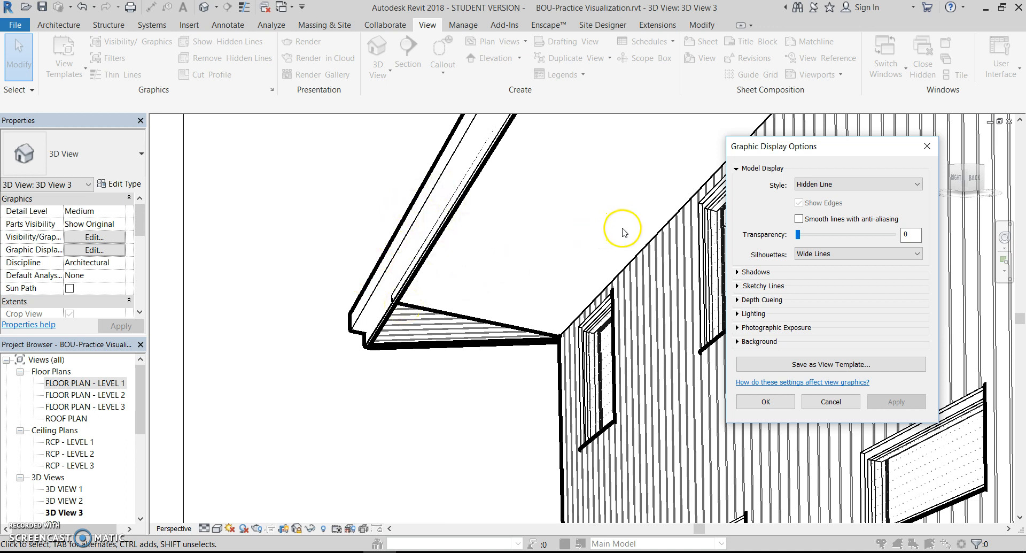
Turn on Cast Shadows and Show Ambient Shadows for the camera view and accept the display options.
left_click(738, 273)
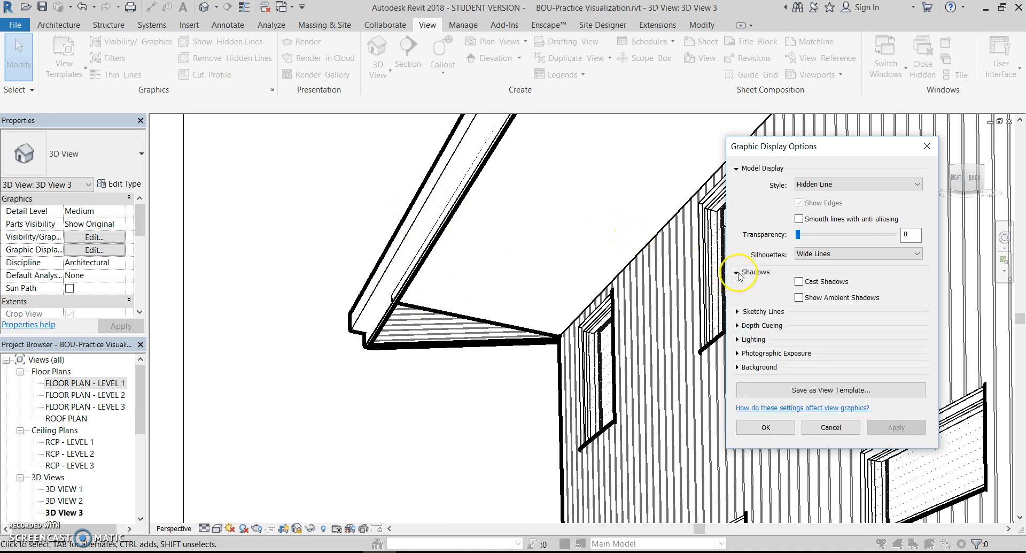
left_click(819, 286)
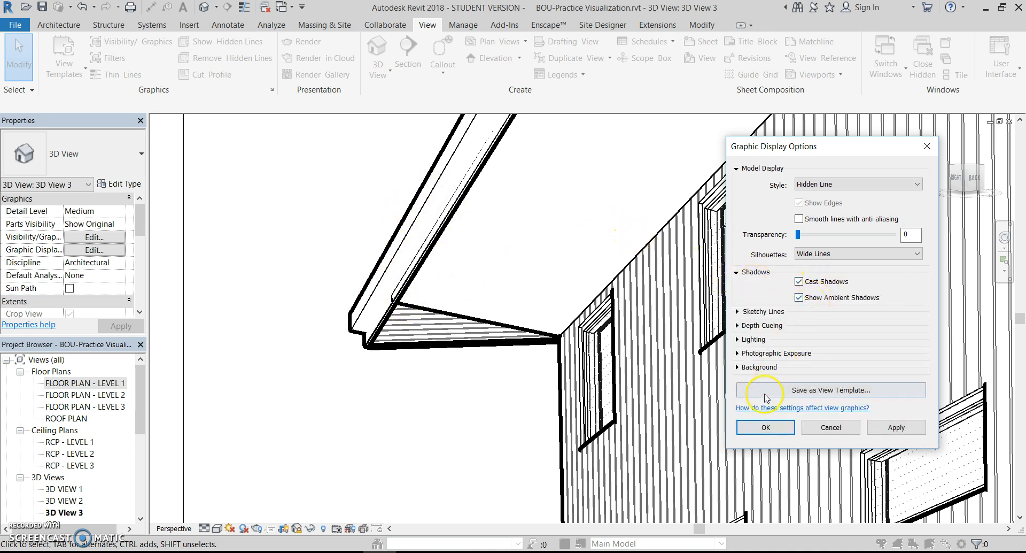
left_click(765, 427)
scroll(481, 374, "down", 5)
scroll(354, 291, "down", 2)
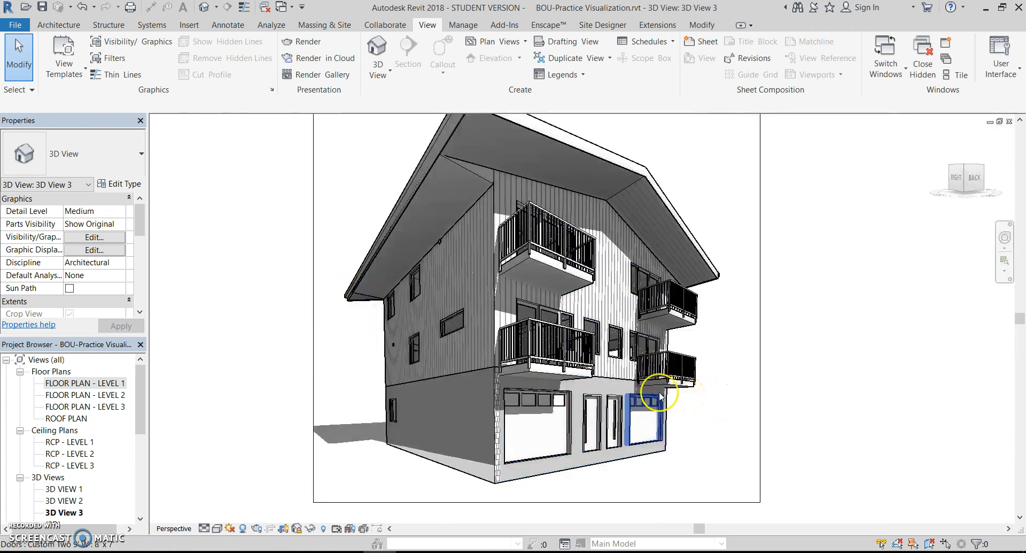
Enable sketchy lines in the view's graphic display options with an extension of 8, and apply them.
left_click(86, 250)
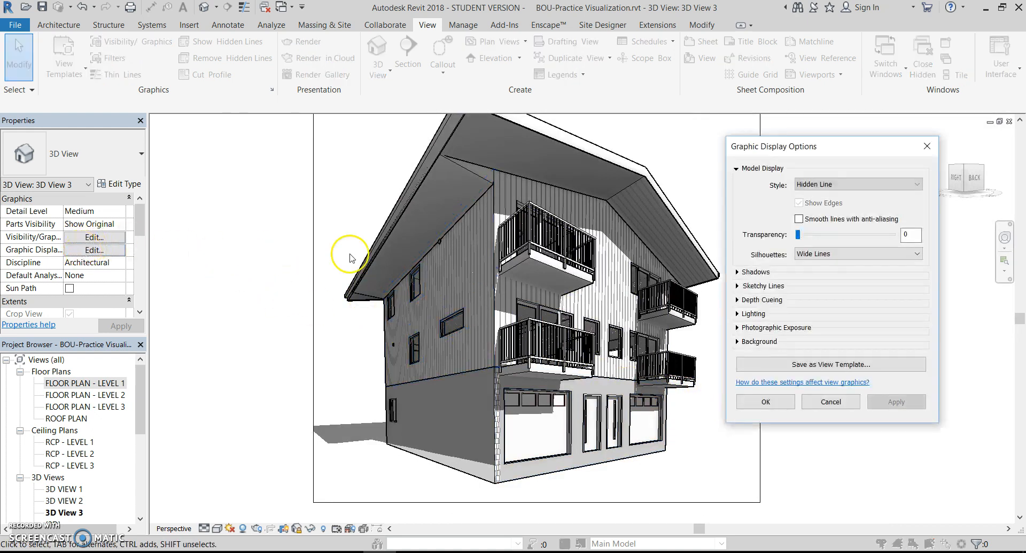
left_click(737, 287)
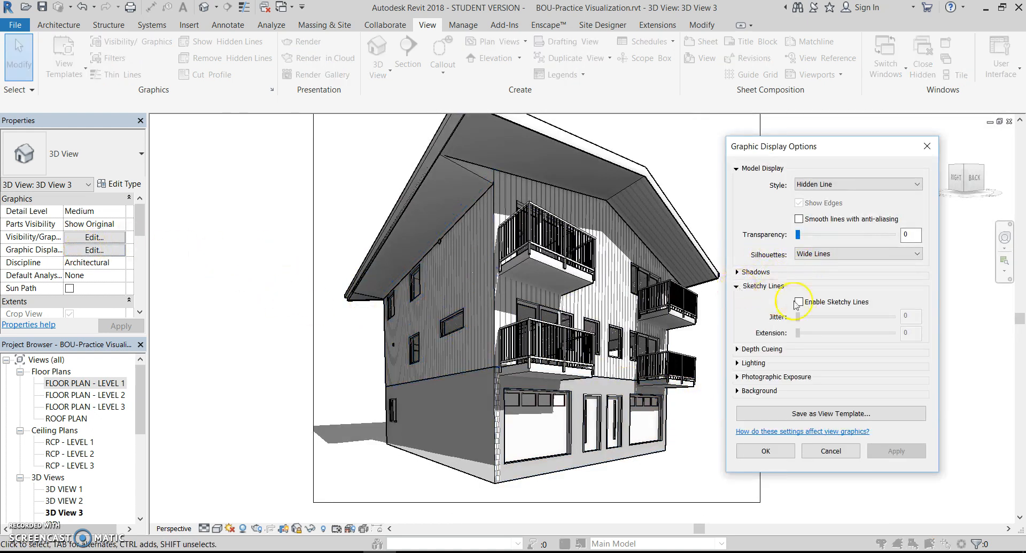
left_click(819, 303)
left_click_drag(836, 333, 869, 336)
left_click(891, 451)
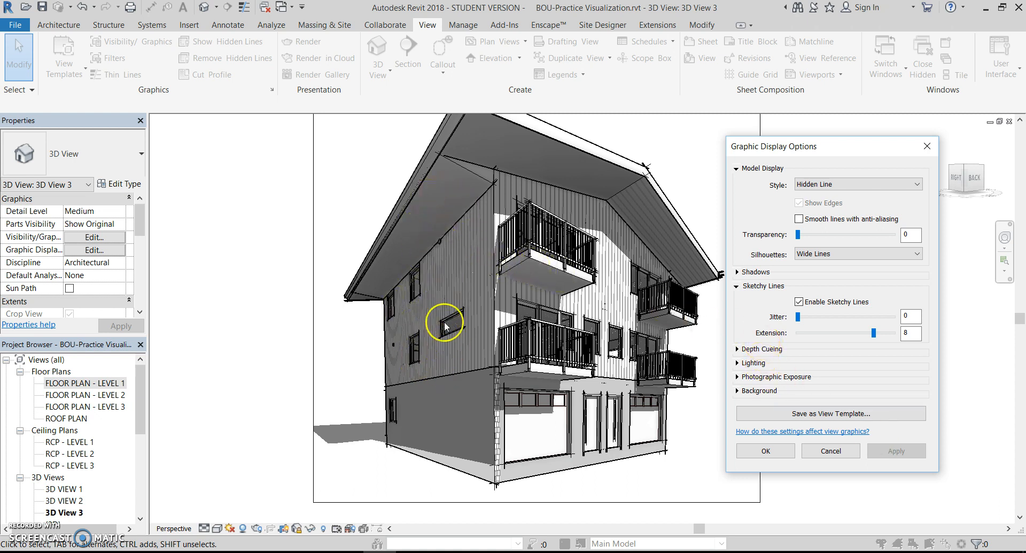
left_click(738, 286)
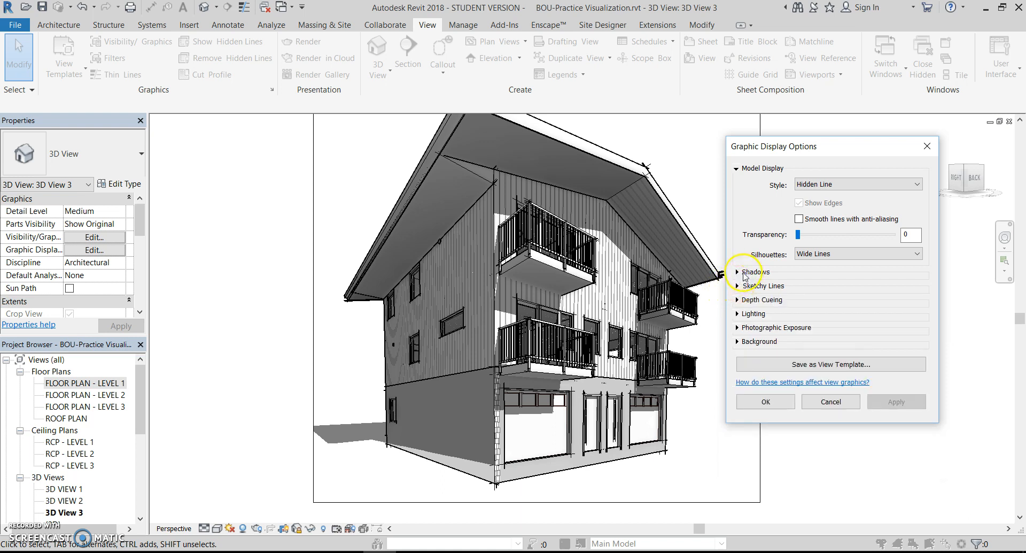
Lower the shadow intensity in the view's lighting settings to 30 and apply it.
left_click(738, 314)
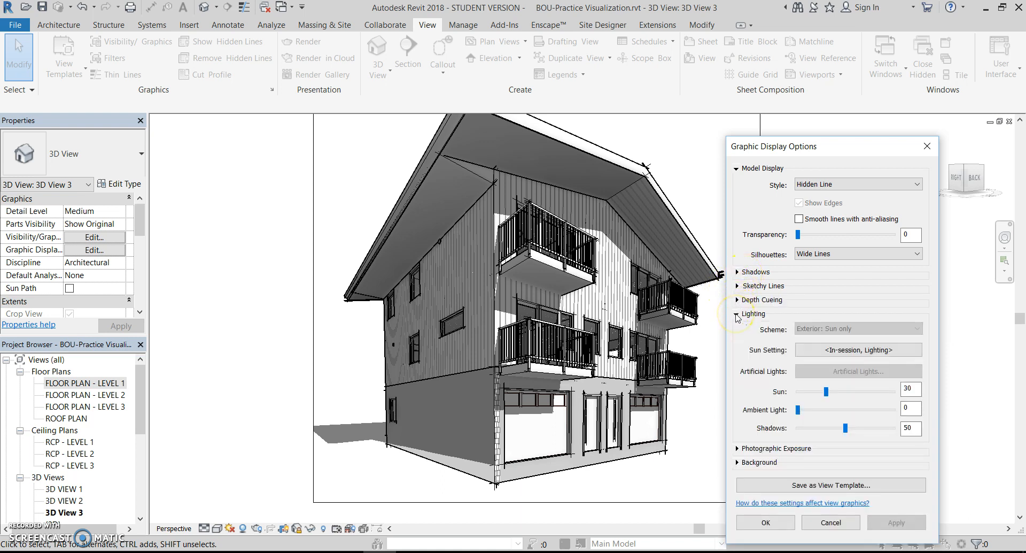
left_click_drag(847, 427, 827, 430)
left_click(897, 524)
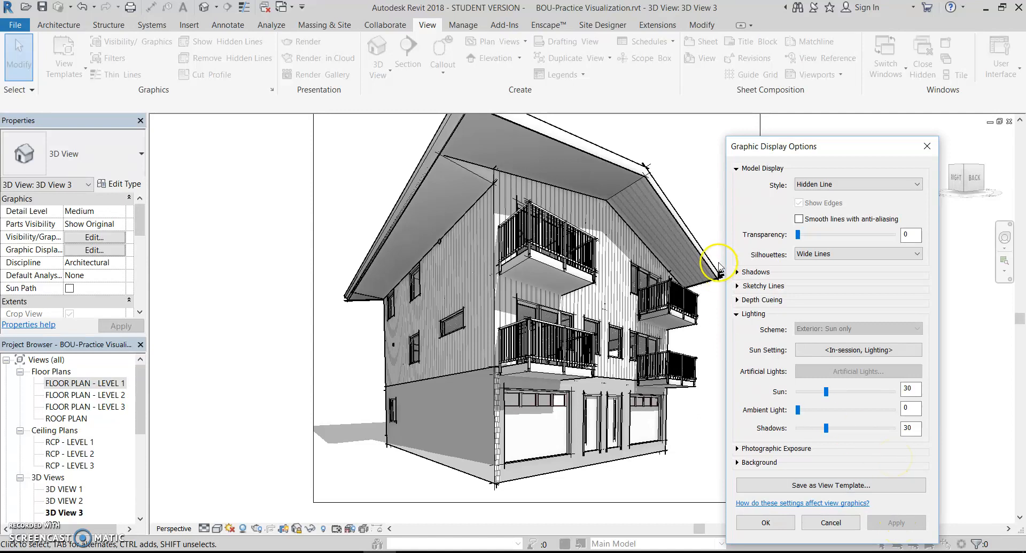
left_click(738, 314)
Give the view a Gradient background and accept the graphic display options.
left_click(737, 342)
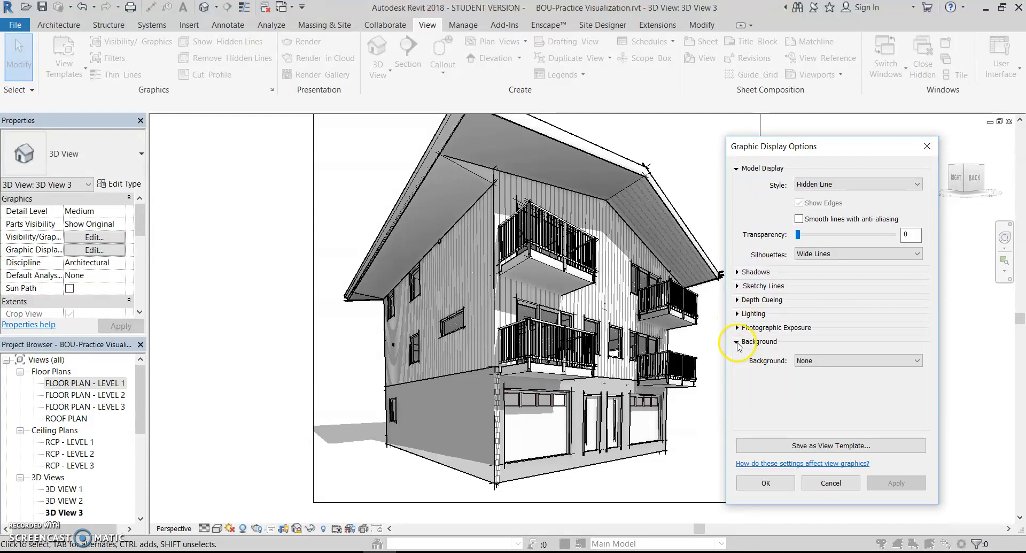
left_click(818, 361)
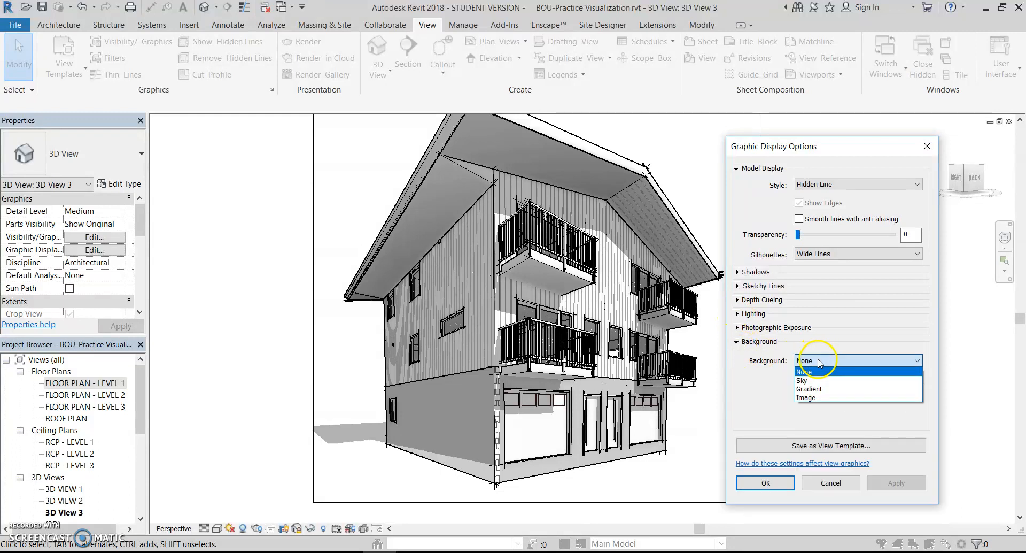
left_click(817, 390)
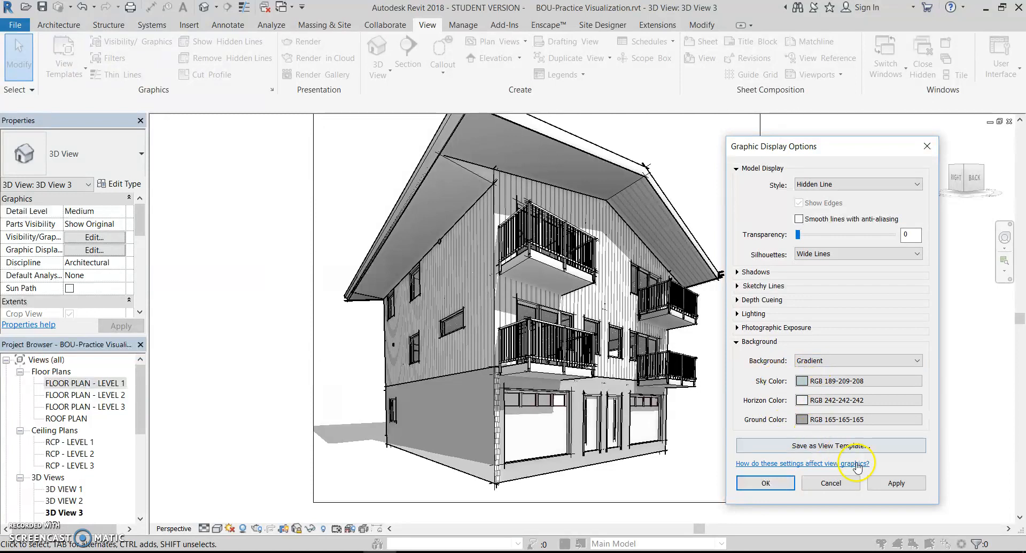
left_click(903, 483)
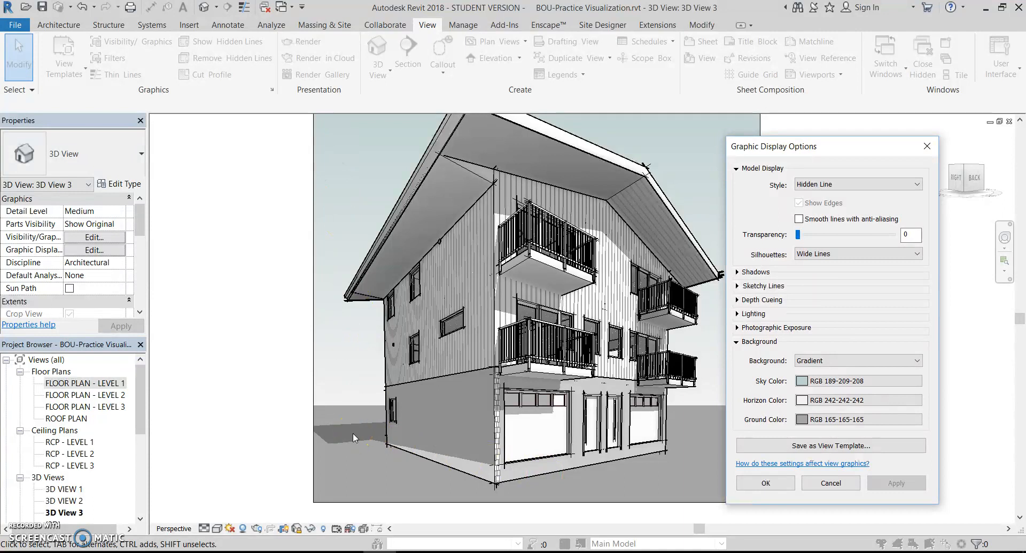
left_click(765, 483)
Switch the camera view to the Realistic visual style and save the project.
left_click(217, 528)
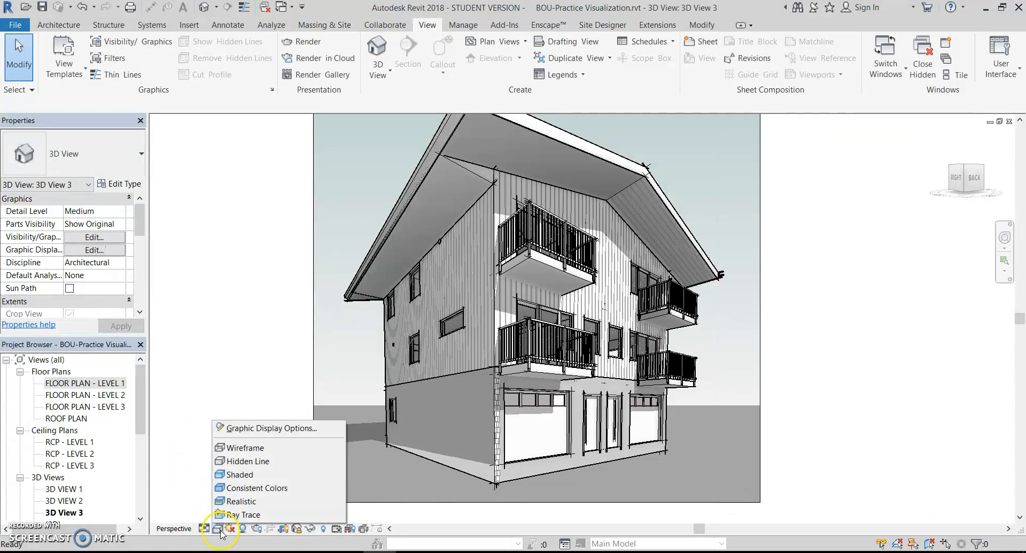
left_click(240, 500)
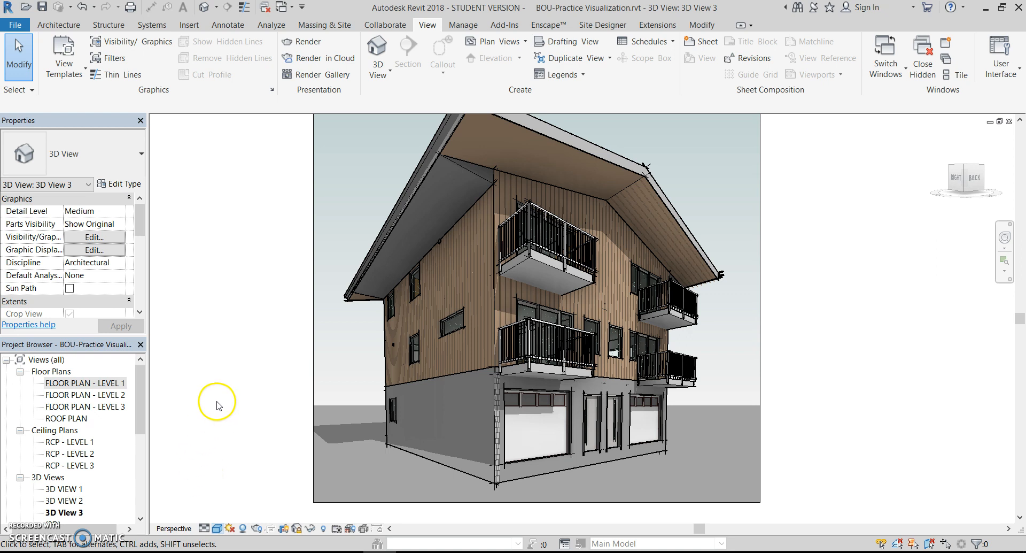
left_click(42, 9)
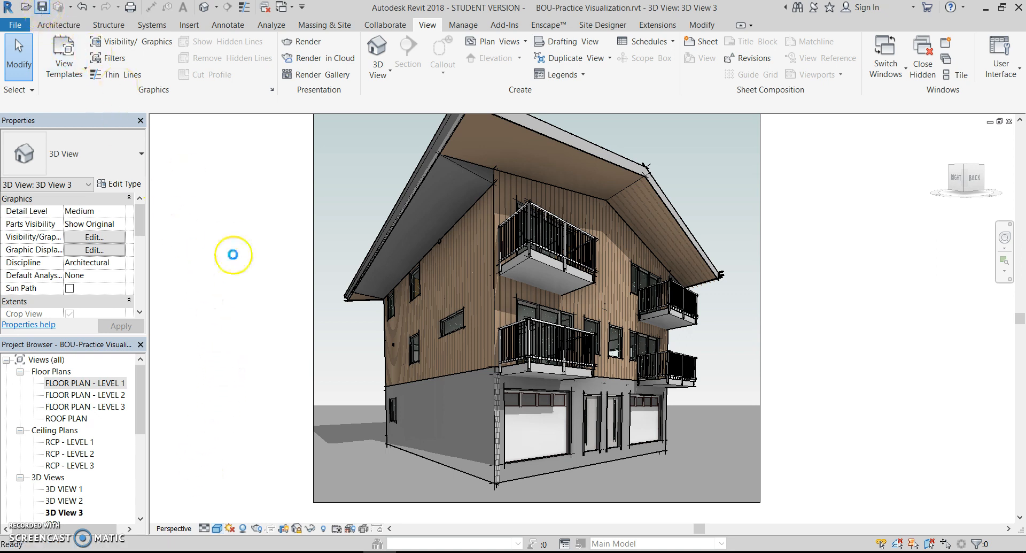